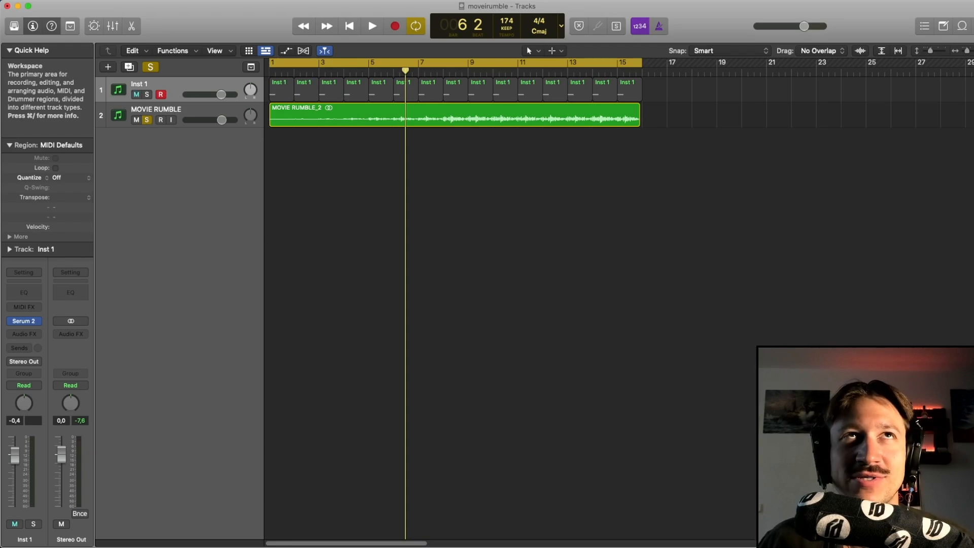
Play the MOVIE RUMBLE track from the beginning of the project through to about bar 15
key("Return")
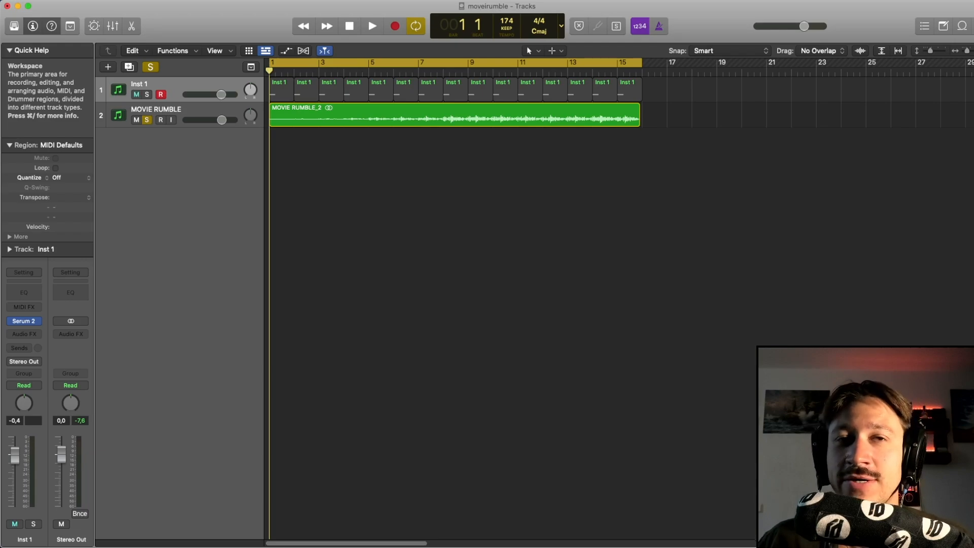
key("space")
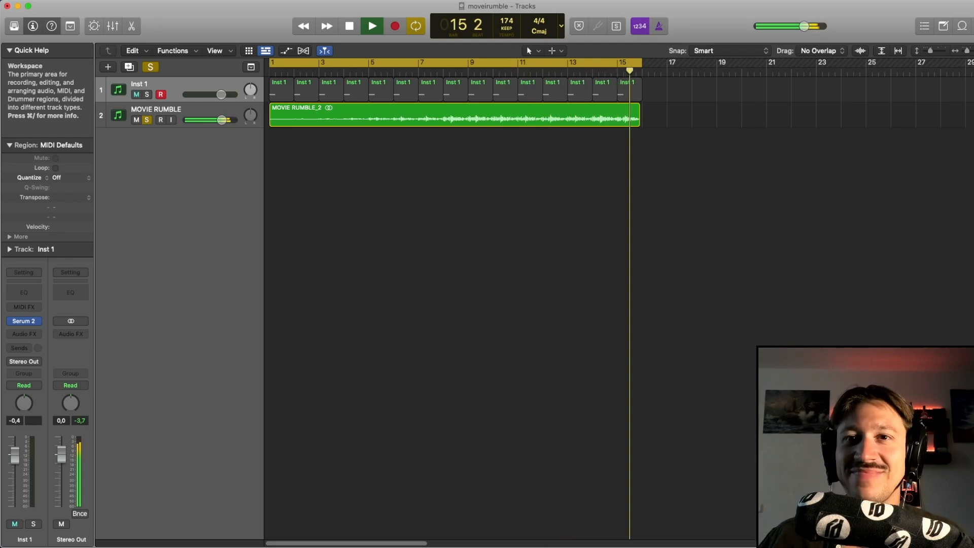
key("space")
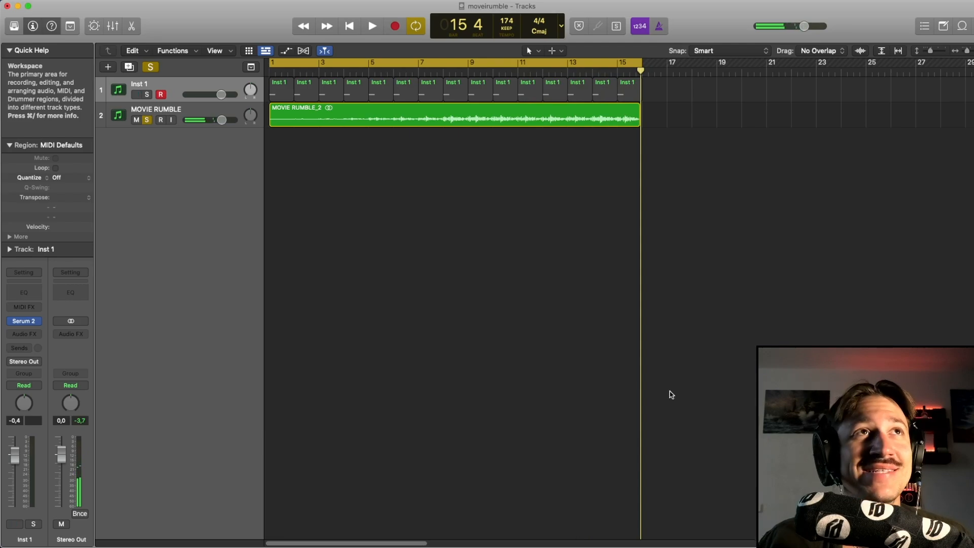
Solo the Inst 1 track, turn off solo on the MOVIE RUMBLE track, and select Inst 1
left_click(147, 94)
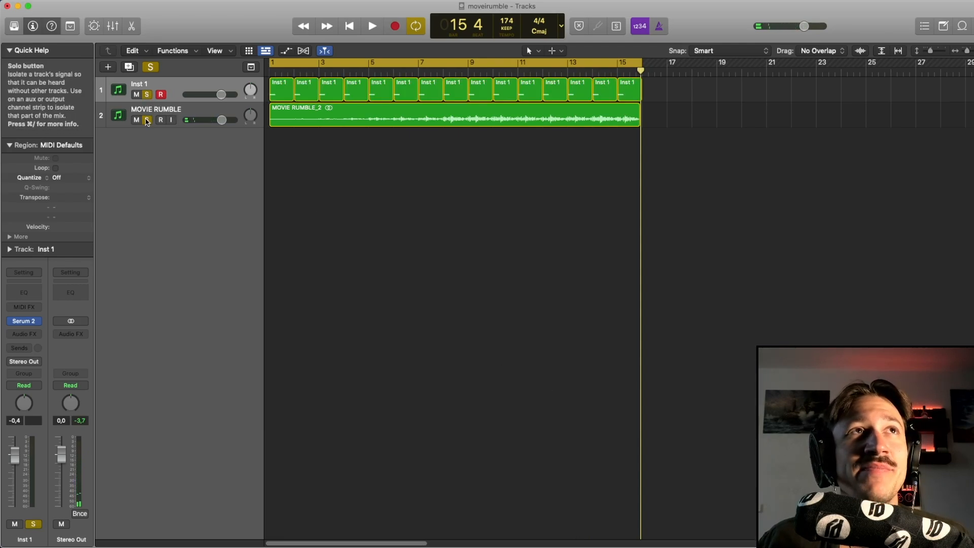
left_click(147, 119)
left_click(173, 84)
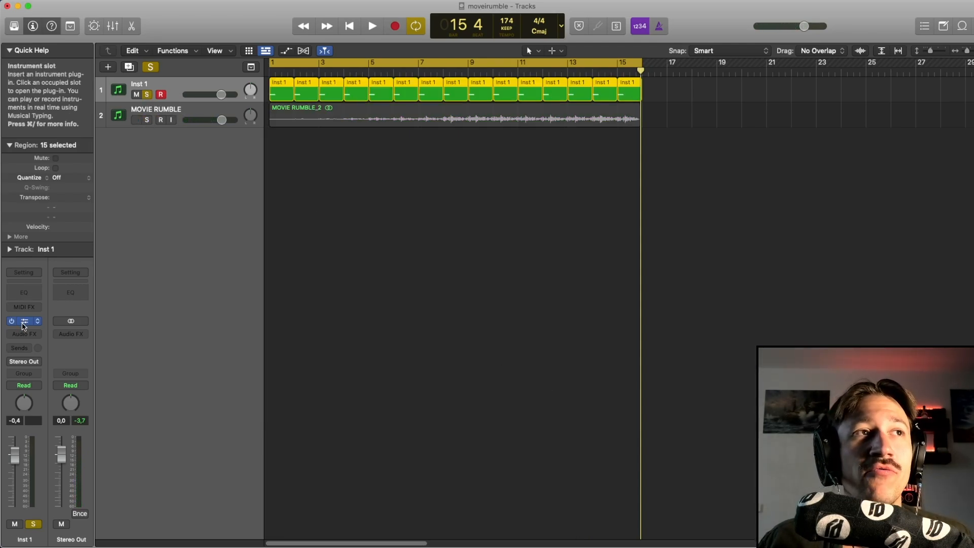
Look through the oscillator, mixer and effects pages of Inst 1's Serum 2 instrument, and close its window
left_click(23, 323)
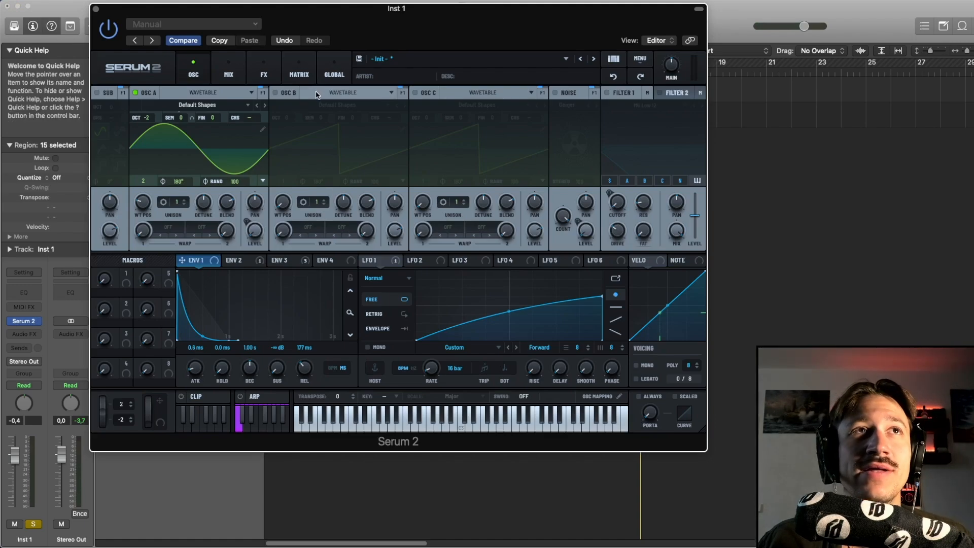
left_click(229, 75)
left_click(264, 74)
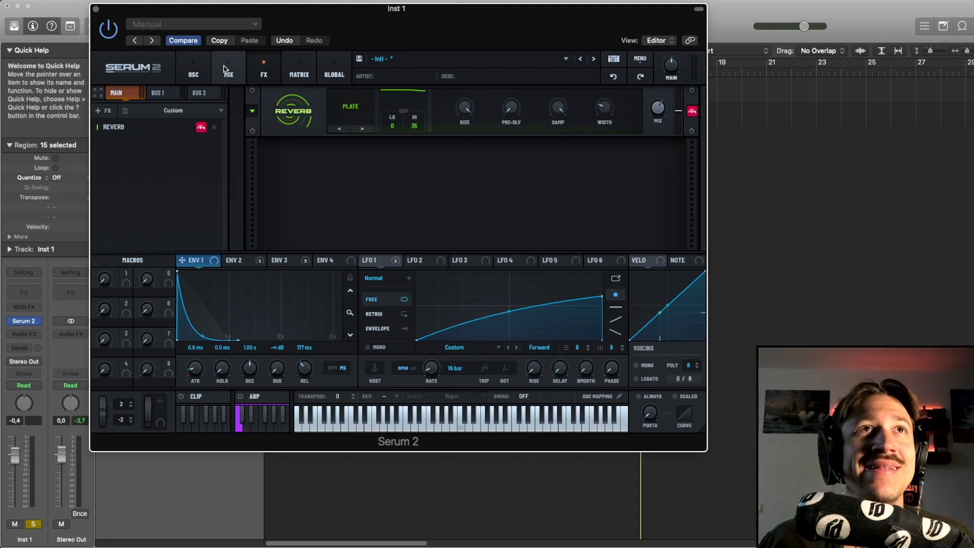
left_click(201, 70)
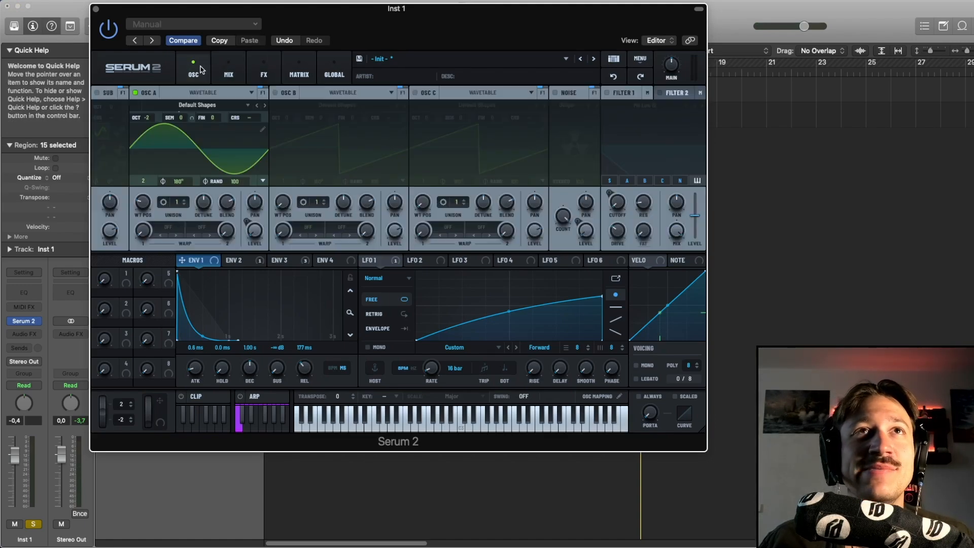
left_click(229, 71)
left_click(96, 9)
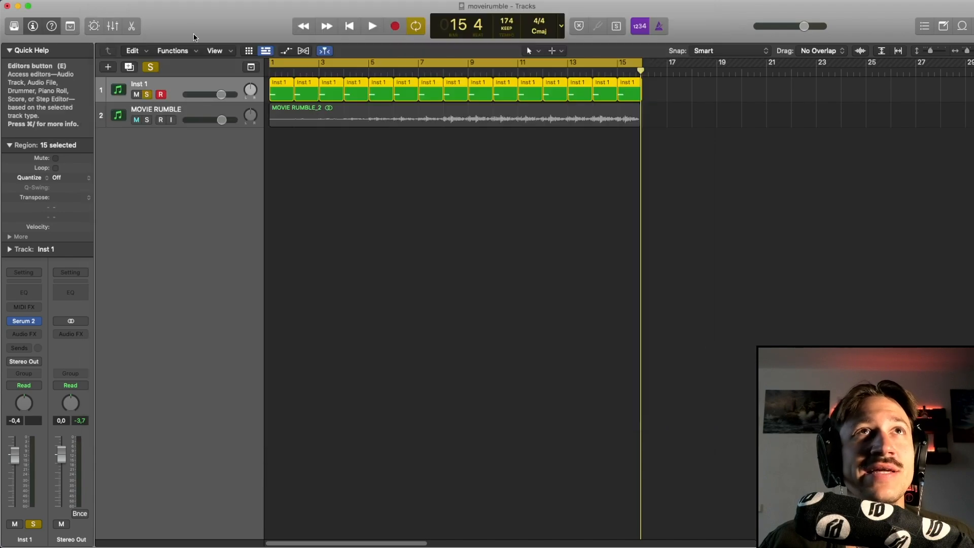
Inspect the note in the first Inst 1 region, and play the soloed track briefly
left_click(338, 153)
double_click(285, 99)
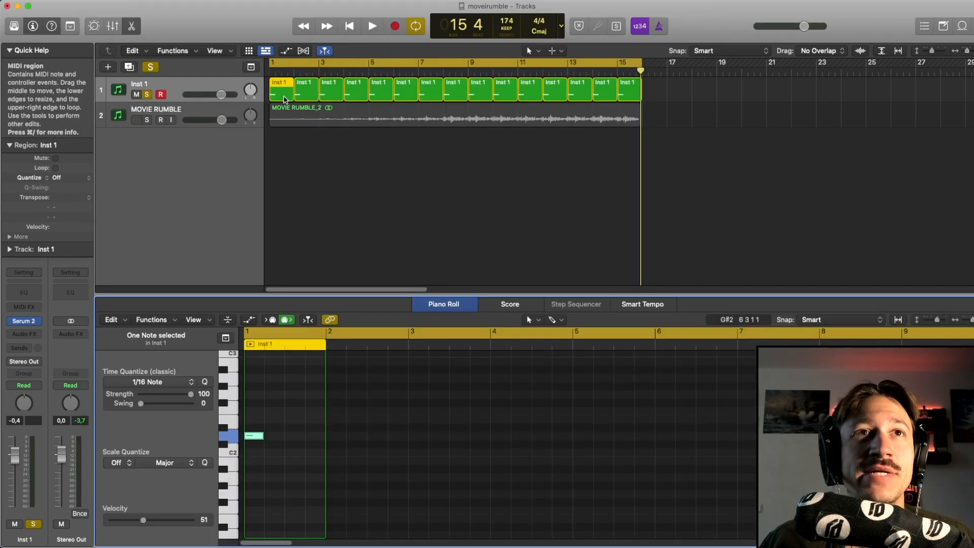
left_click(458, 311)
left_click(355, 184)
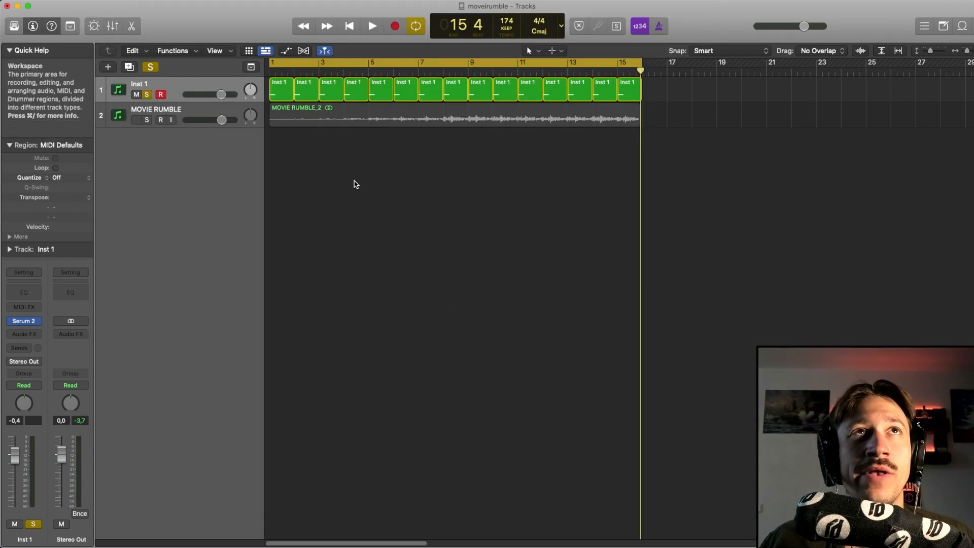
key("space")
key("space")
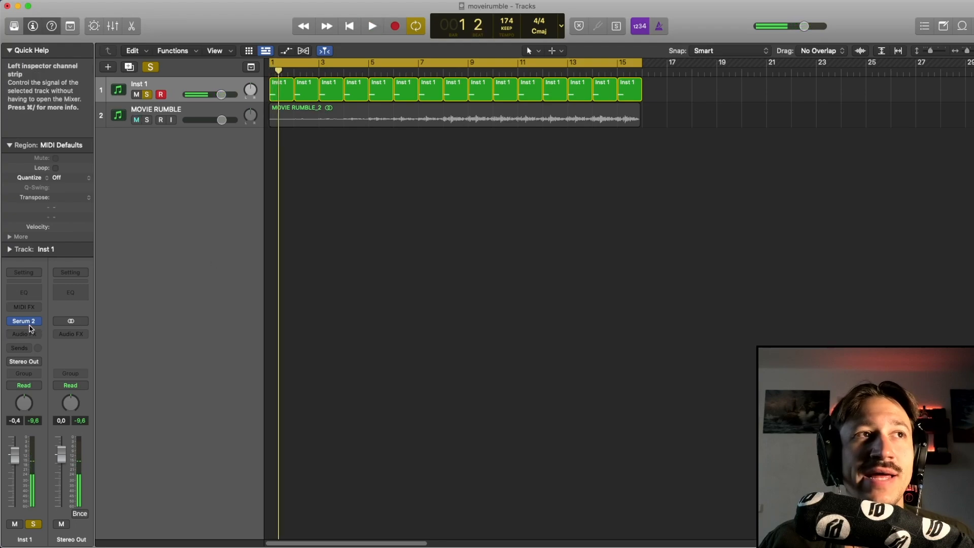
Reopen Serum 2 on Inst 1 and examine Envelope 2's decay and oscillator A's semitone pitch
left_click(24, 322)
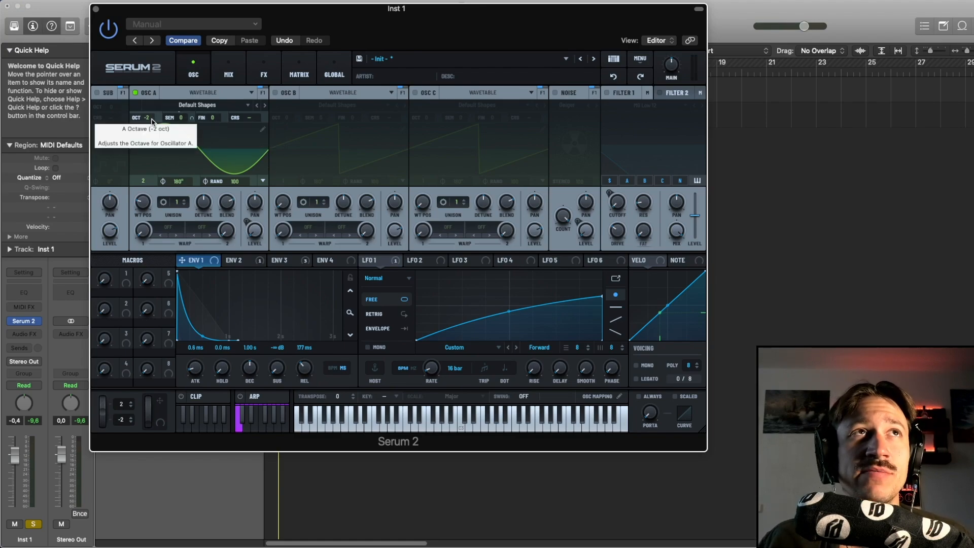
left_click(249, 261)
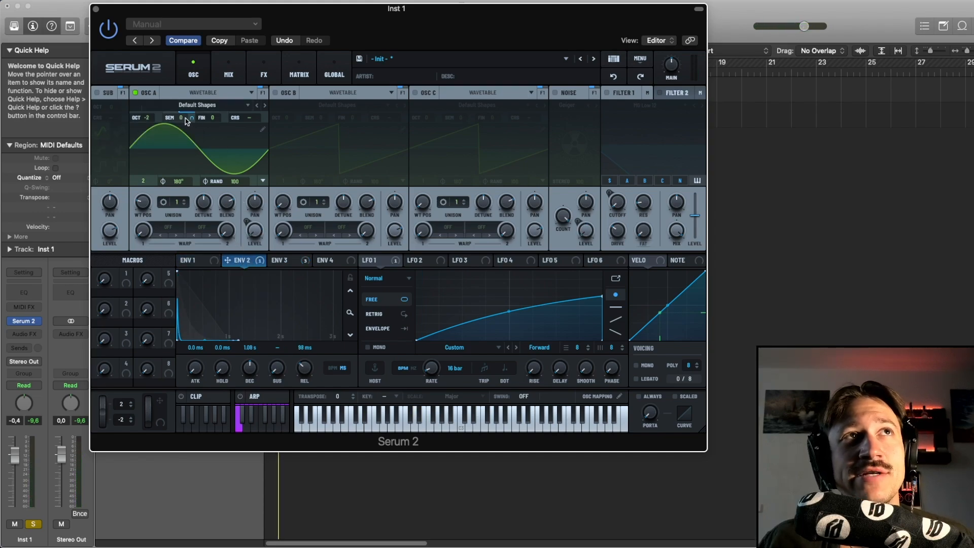
mouse_move(180, 121)
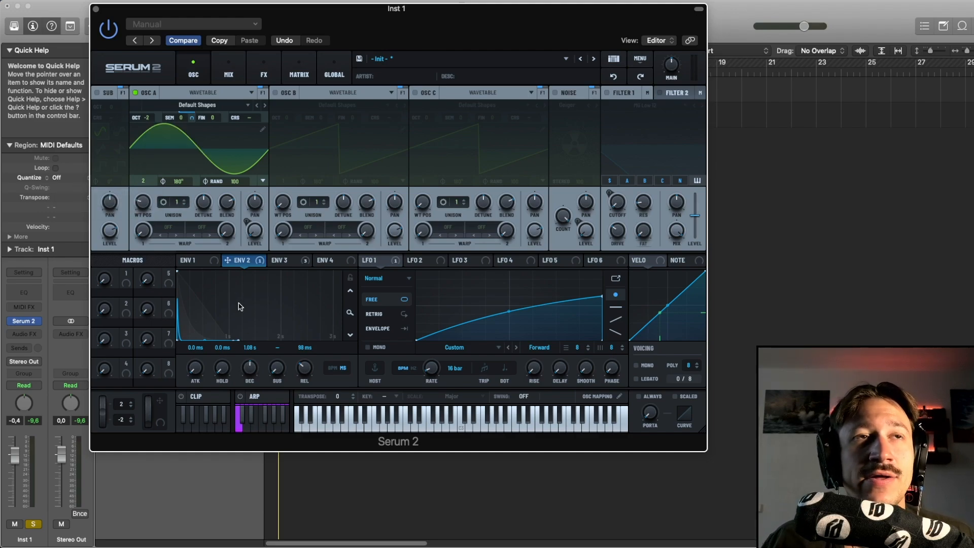
mouse_move(249, 369)
left_mouse_down()
mouse_move(257, 326)
mouse_move(254, 374)
left_mouse_up()
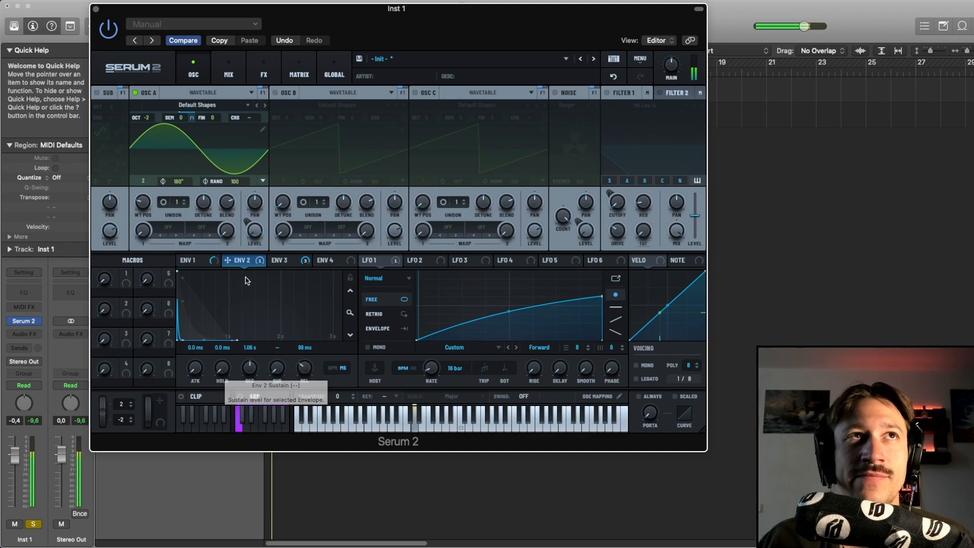
Examine Envelope 3 and its modulation of oscillator A's level
left_click(279, 261)
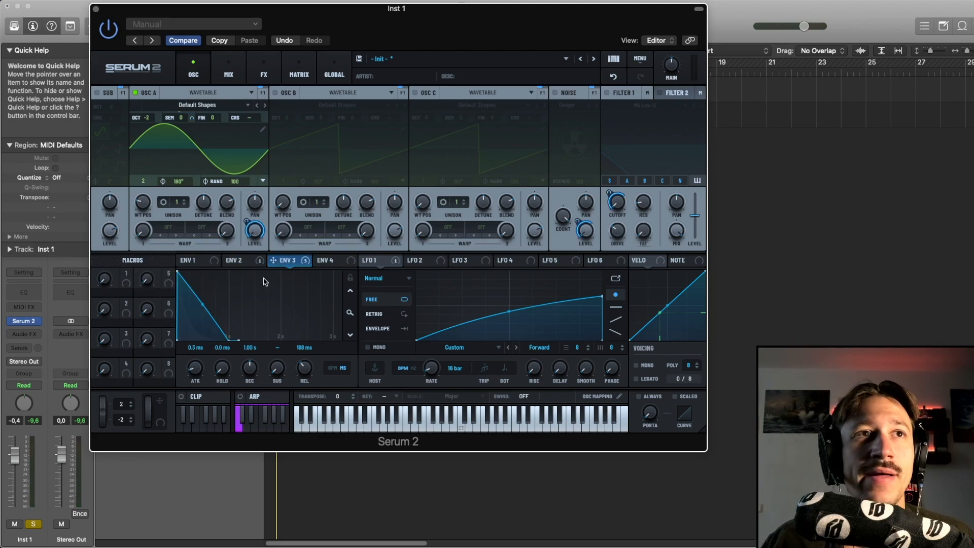
left_click_drag(260, 232, 271, 250)
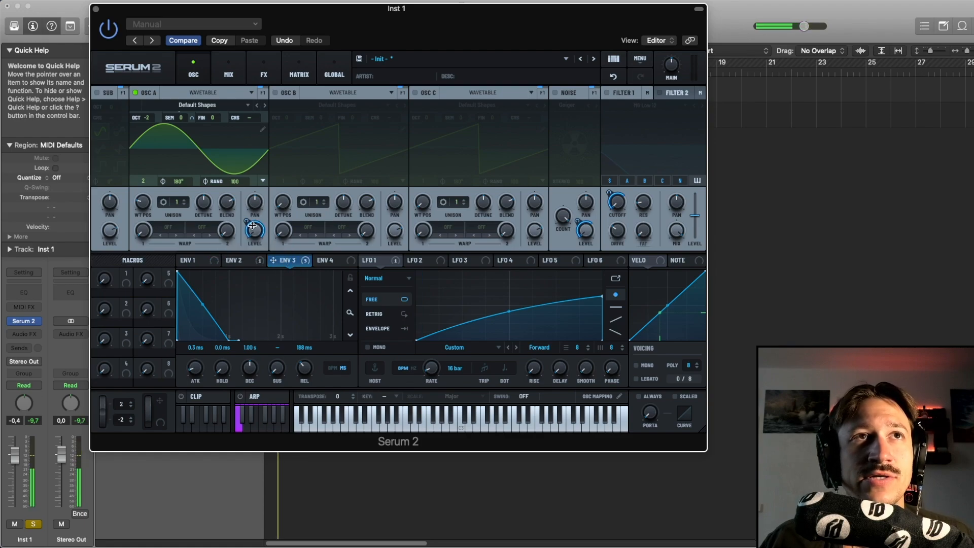
mouse_move(257, 233)
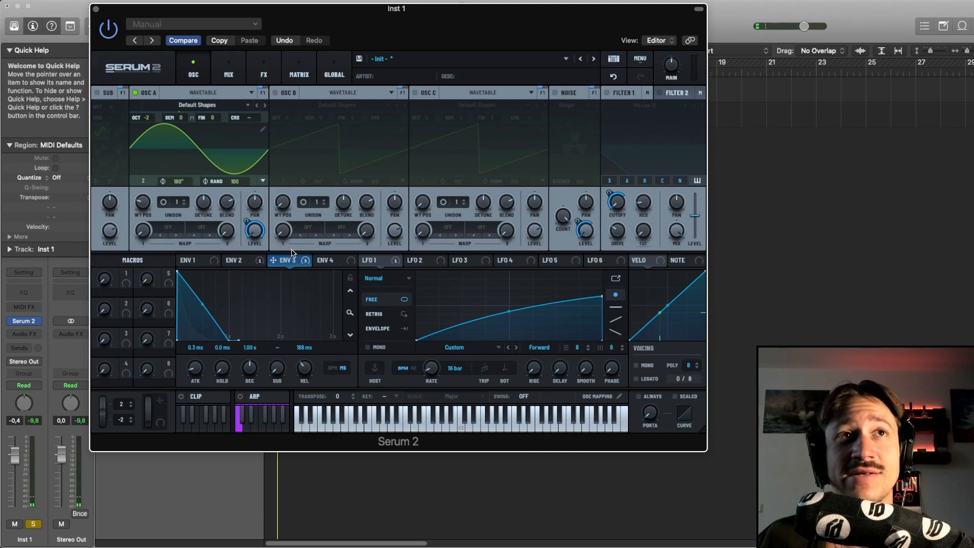
Try a shallower decay curve on Envelope 1, and undo the change
left_click(200, 260)
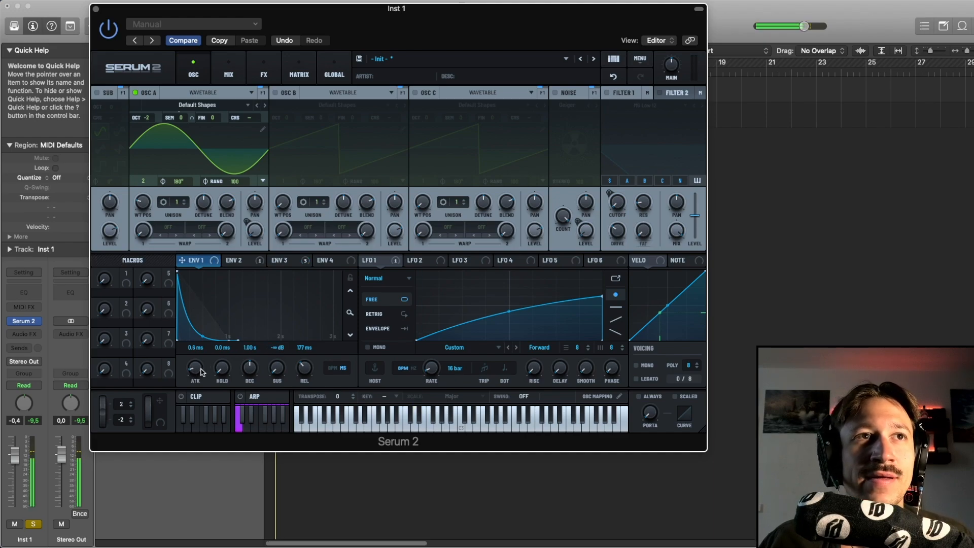
mouse_move(203, 372)
left_mouse_down()
mouse_move(202, 391)
mouse_move(202, 372)
left_mouse_up()
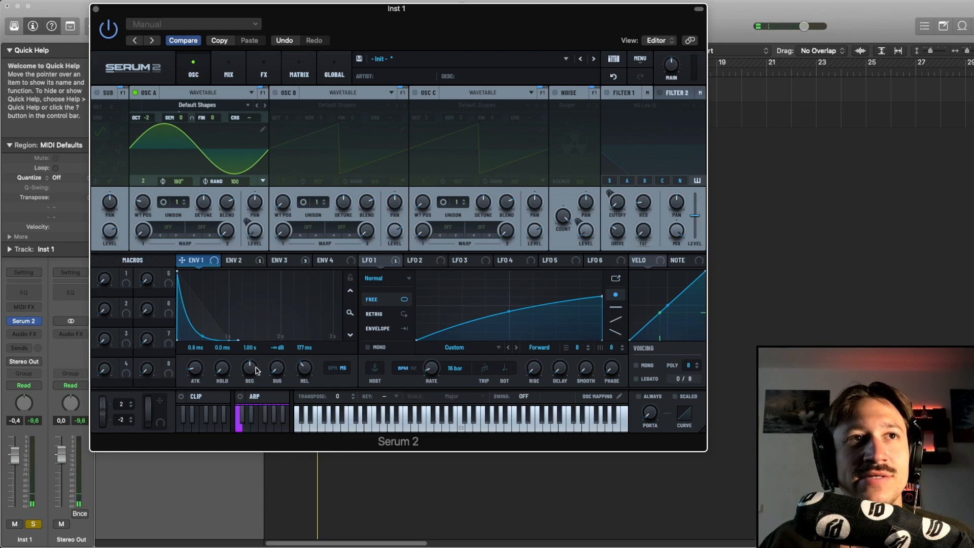
mouse_move(203, 338)
left_mouse_down()
mouse_move(208, 313)
mouse_move(208, 330)
left_mouse_up()
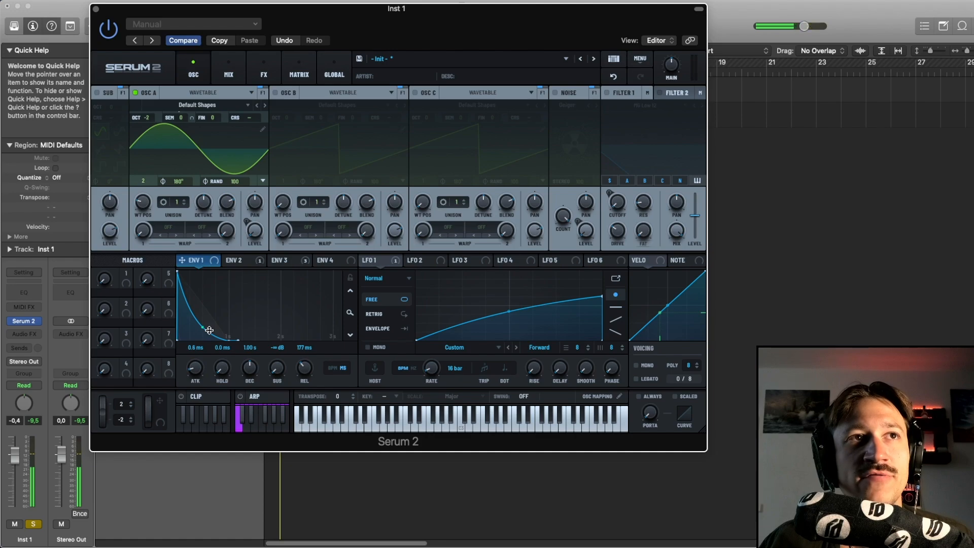
left_click(613, 76)
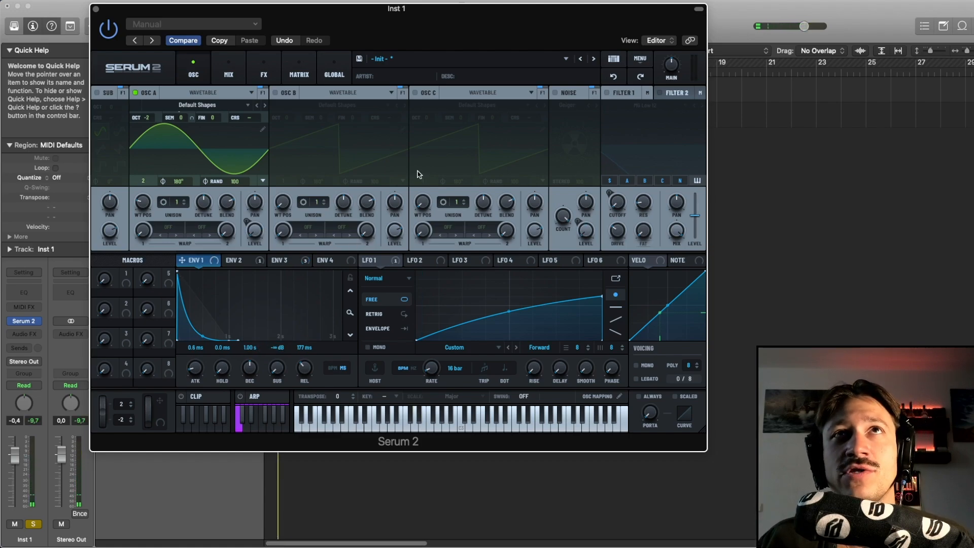
Enable the Geiger noise oscillator and listen to it with Envelope 3 displayed
left_click(555, 93)
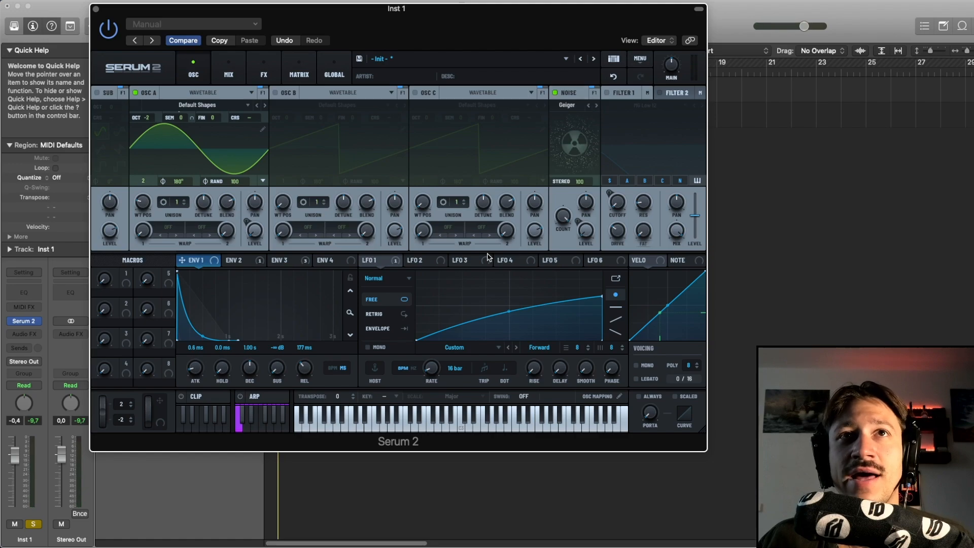
left_click(289, 262)
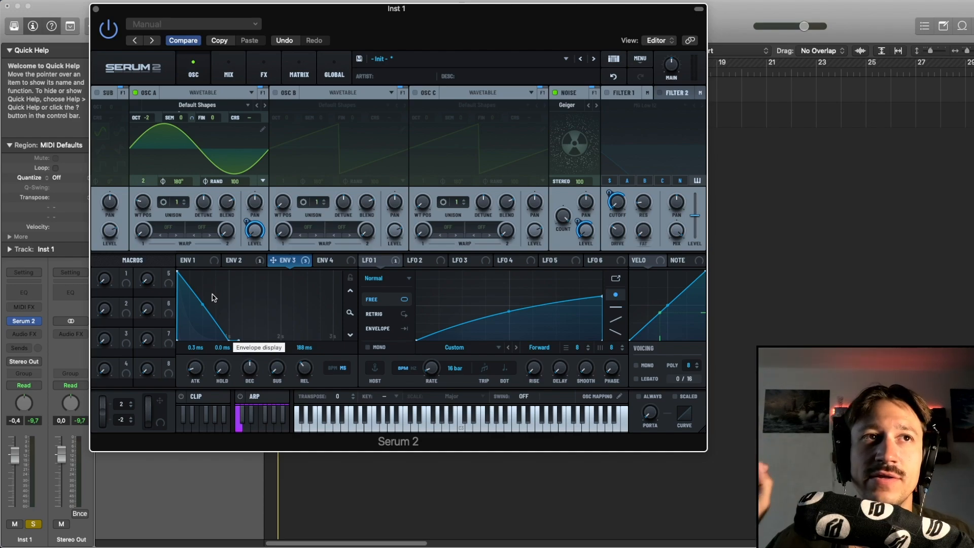
key("space")
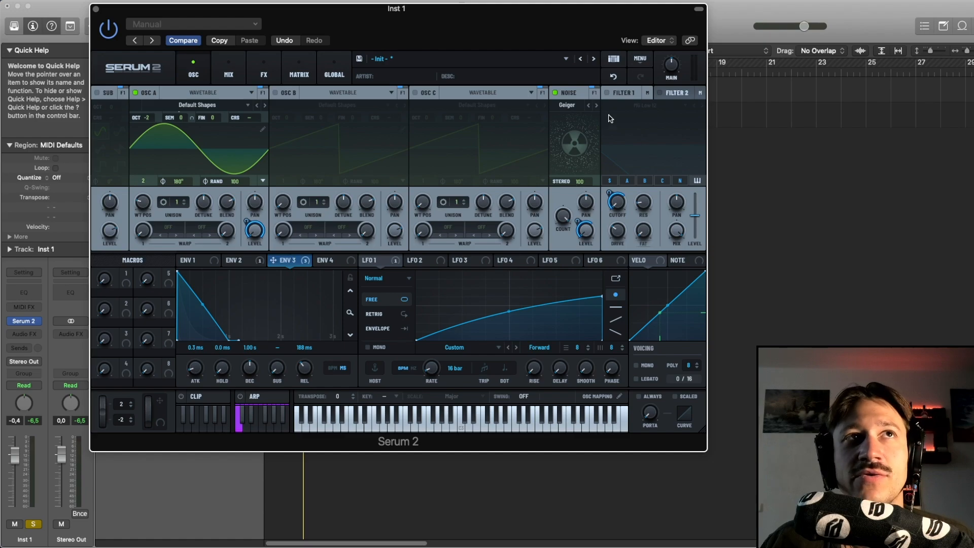
Enable Filter 1, listen to the filtered sound, and check Envelope 3's modulation of the filter cutoff
left_click(606, 92)
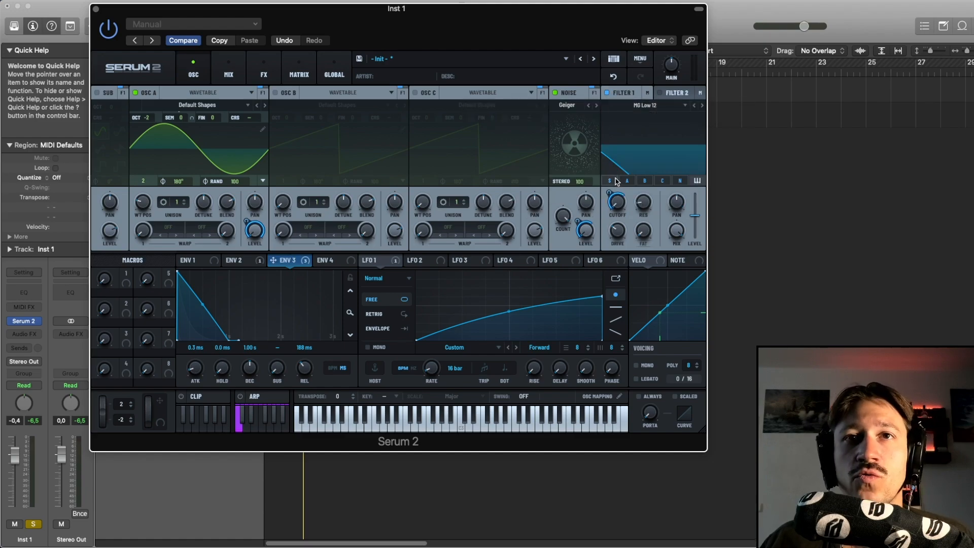
key("space")
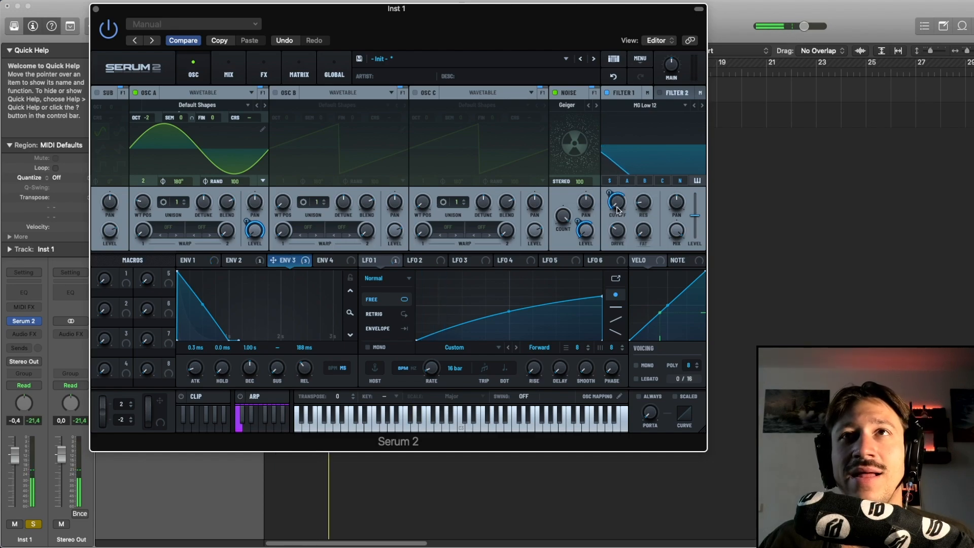
left_click(249, 261)
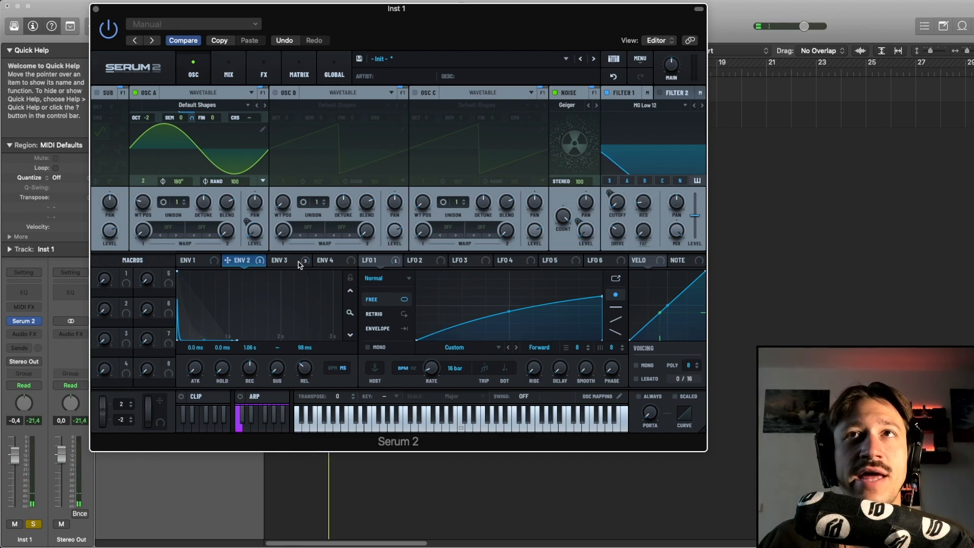
left_click(202, 264)
left_click(287, 262)
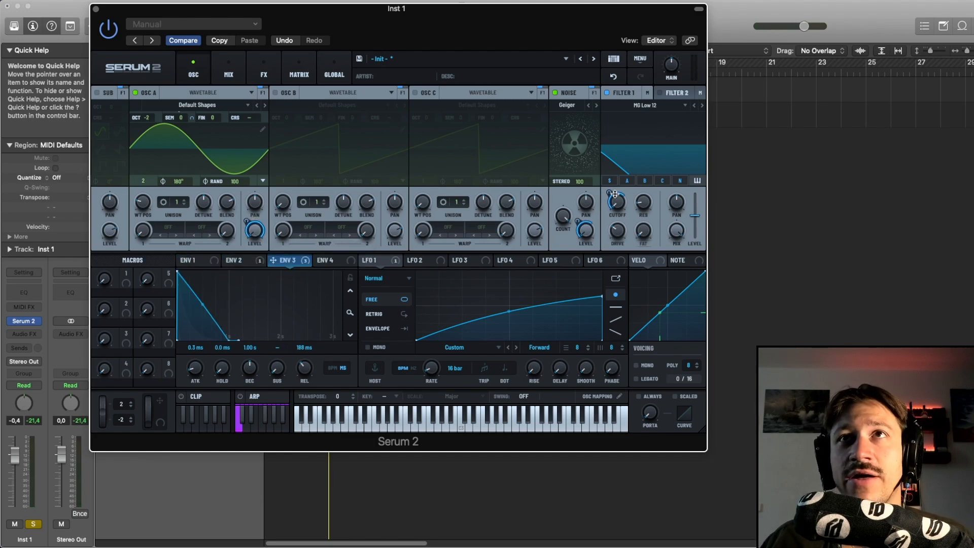
mouse_move(612, 194)
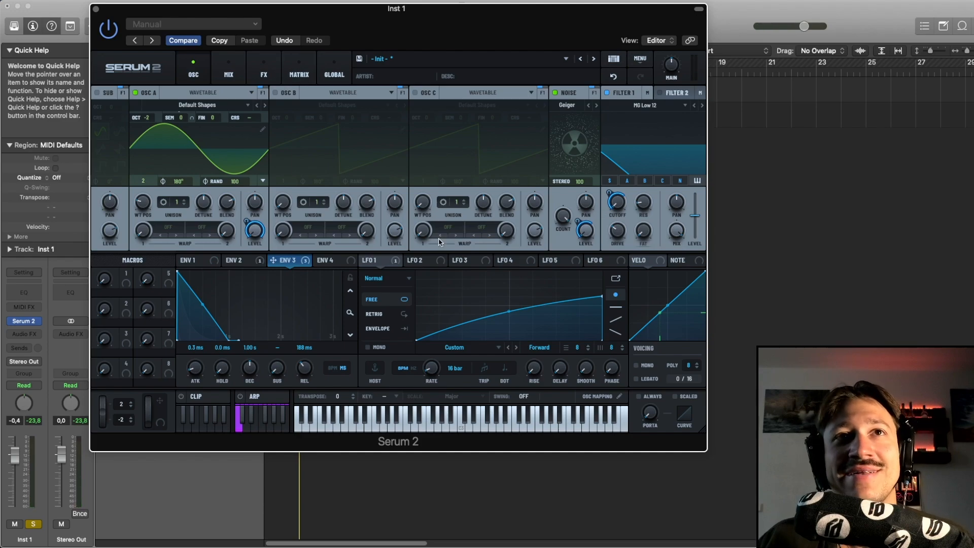
Examine LFO 1 and its auxiliary role in the Envelope 3 to Filter 1 frequency routing in the modulation matrix
left_click(373, 261)
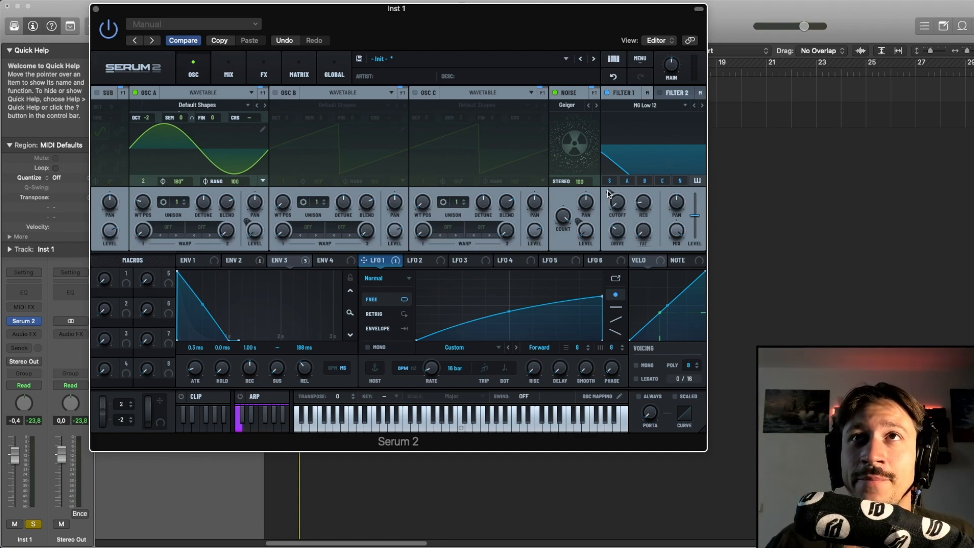
mouse_move(610, 197)
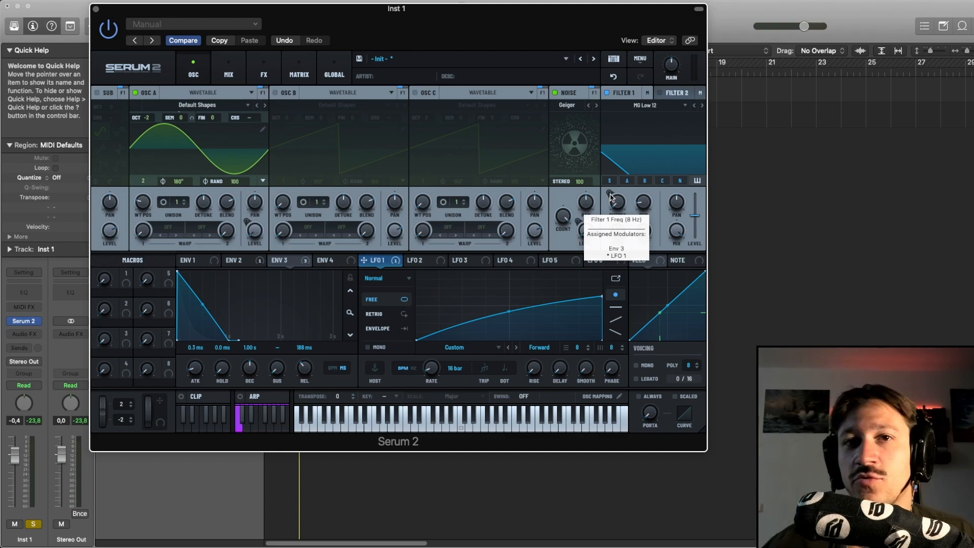
left_click(264, 64)
left_click(299, 70)
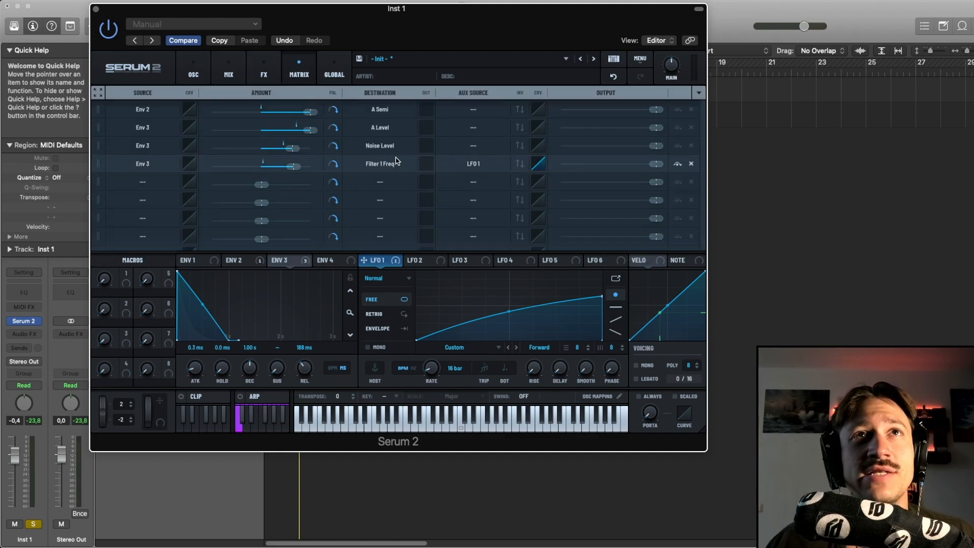
left_click(290, 261)
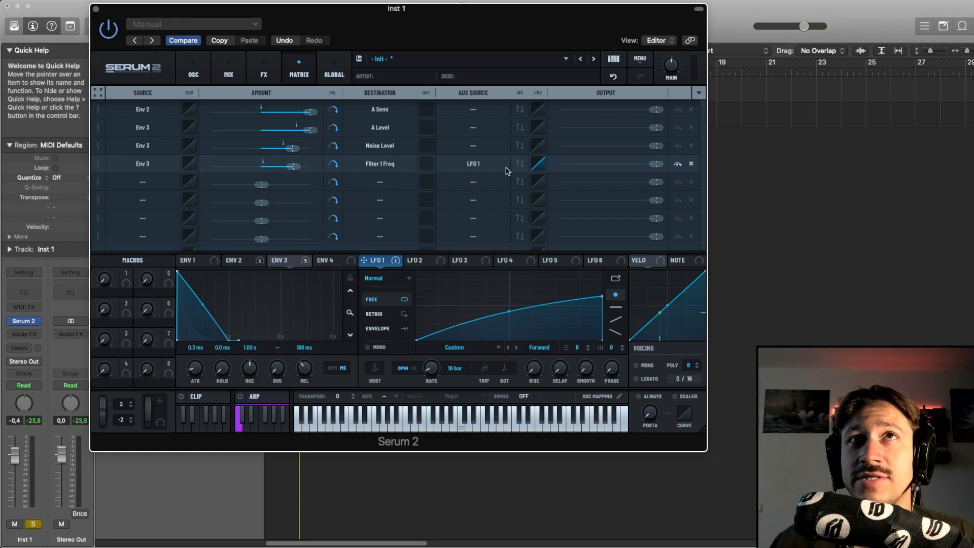
Listen to the rumble with its LFO-shaped filter modulation, and review the oscillators, modulation matrix and effects chain
key("space")
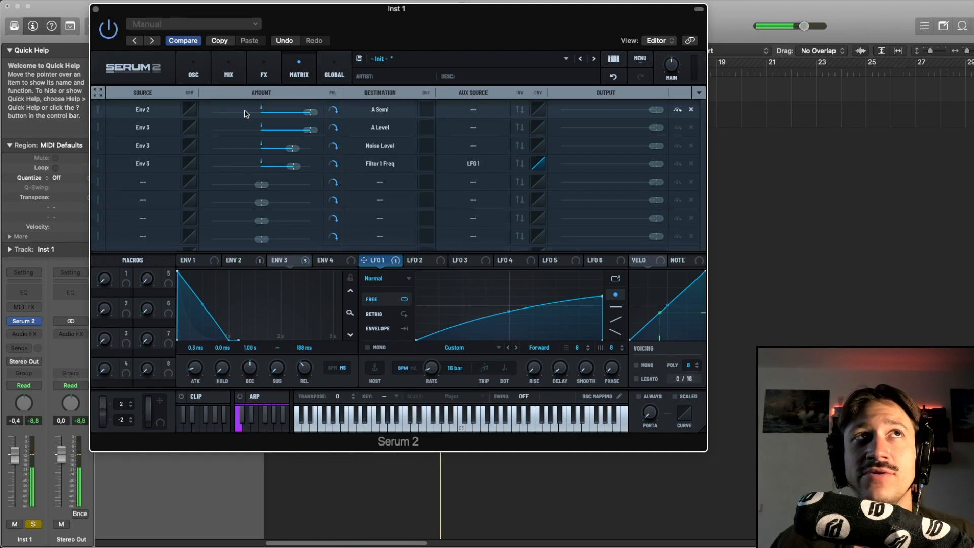
left_click(193, 71)
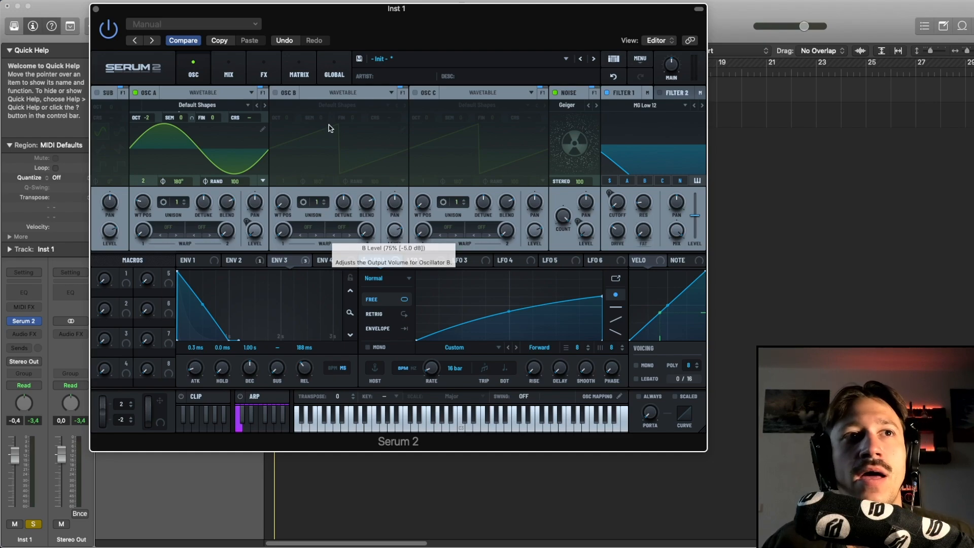
left_click(278, 77)
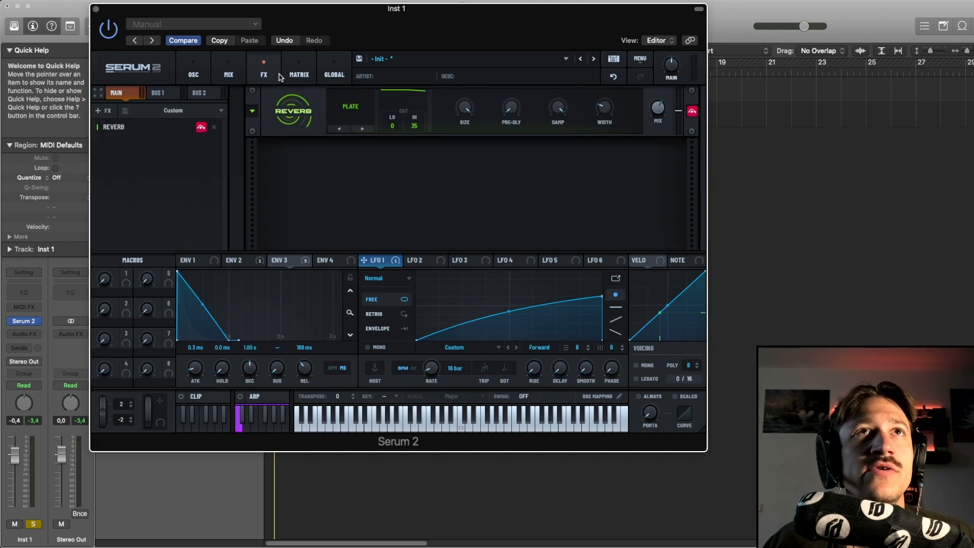
left_click(299, 75)
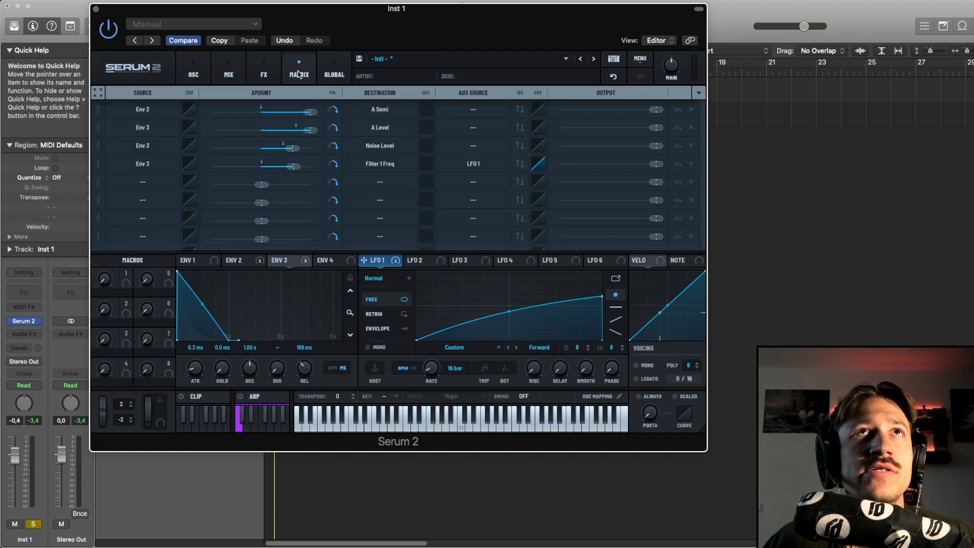
left_click(264, 73)
left_click(229, 74)
left_click(193, 74)
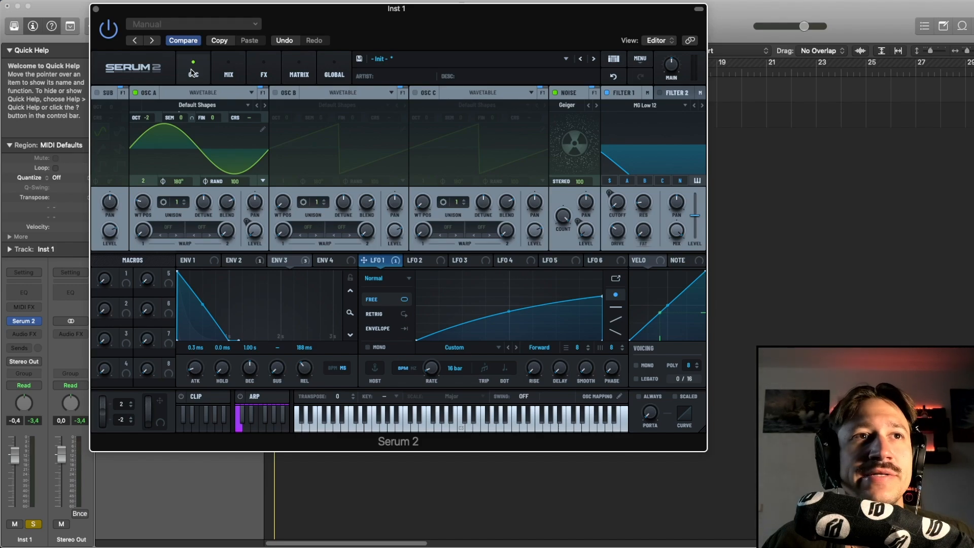
Enable the Reverb effect, listen to the rumble through it, and keep the reverb type on Plate
left_click(228, 73)
left_click(265, 69)
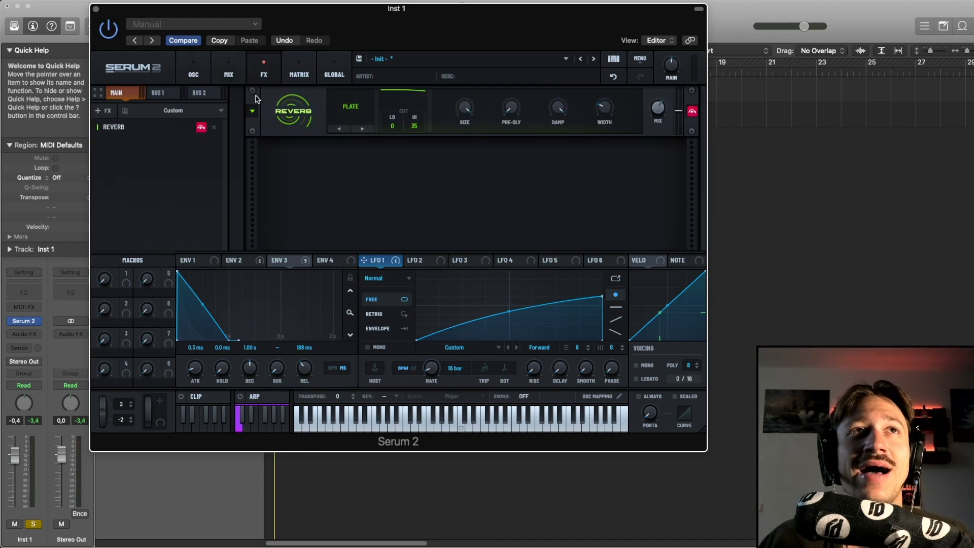
left_click(202, 127)
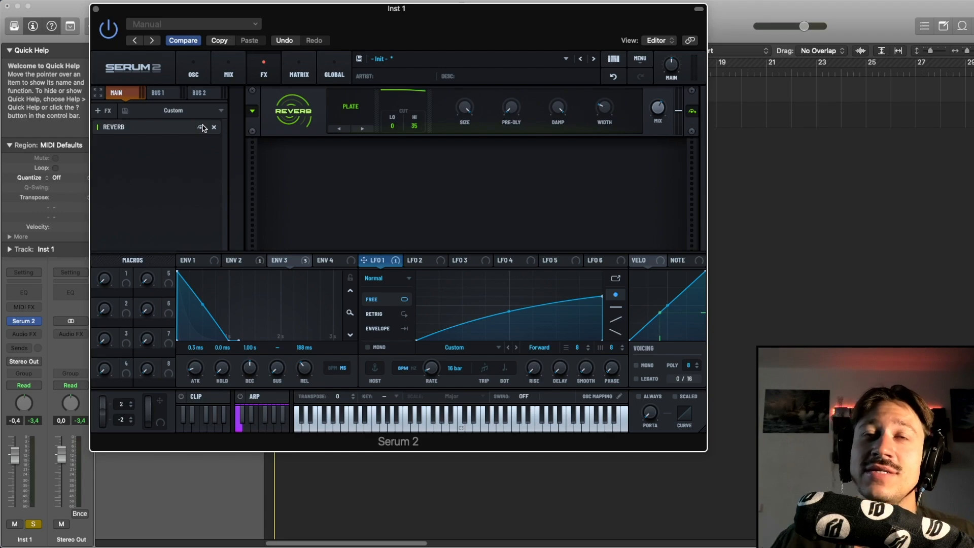
key("space")
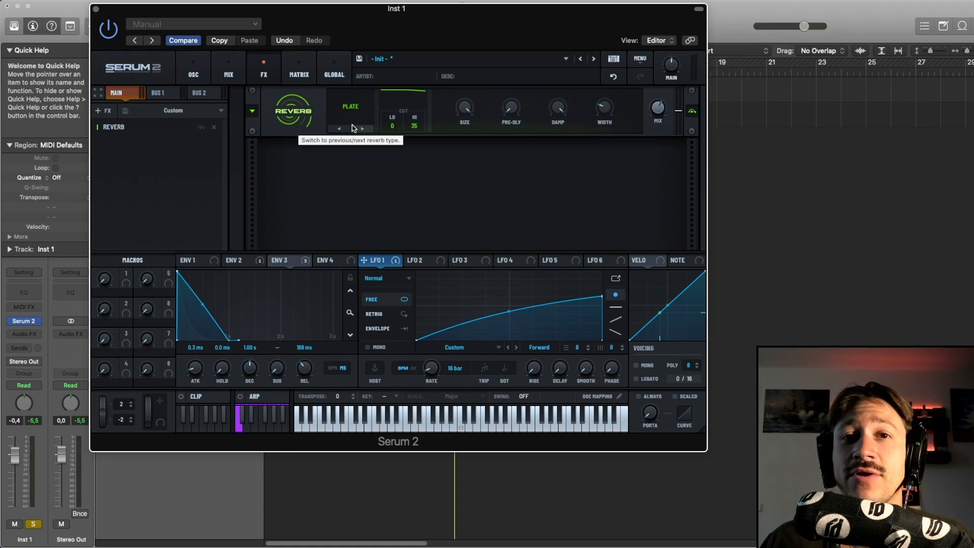
left_click(355, 109)
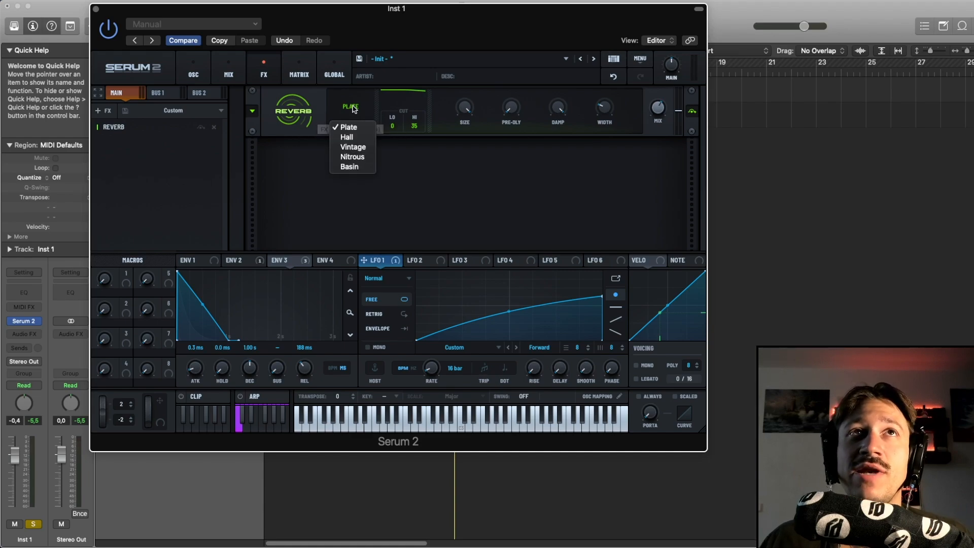
left_click(360, 130)
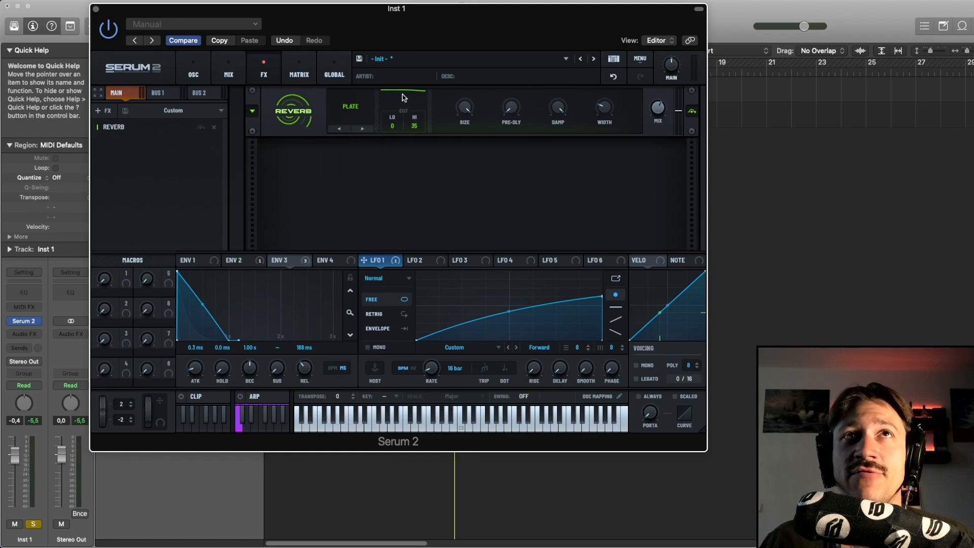
Try a smaller reverb size while listening to the rumble, and turn the size back up to maximum
mouse_move(465, 122)
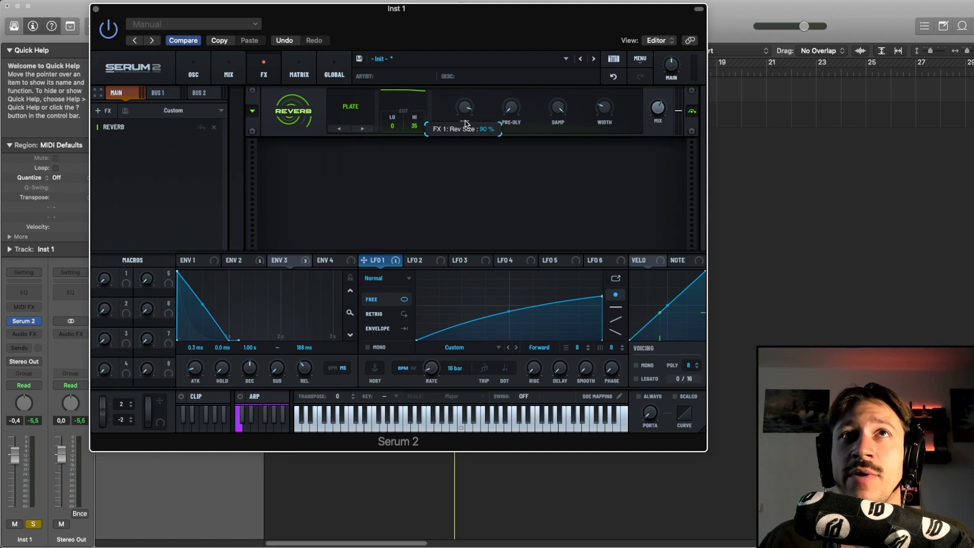
left_click_drag(468, 191, 469, 233)
key("space")
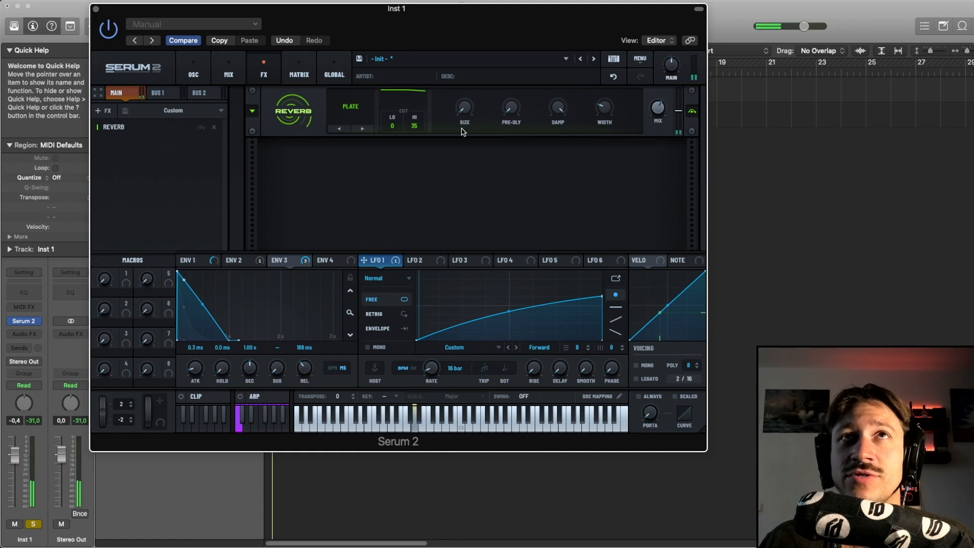
left_click_drag(465, 118, 474, 1)
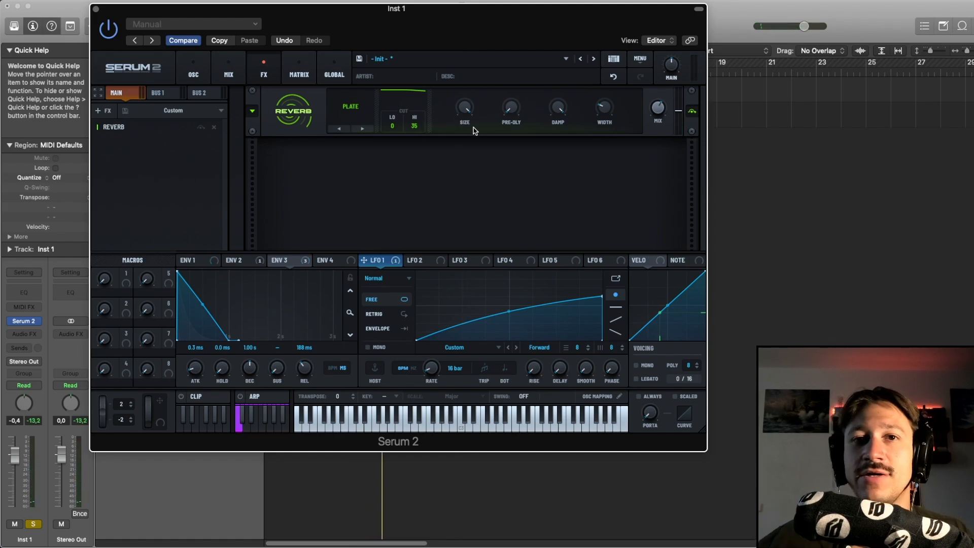
Try low reverb damping while listening to the rumble, and turn the damping back up
mouse_move(513, 112)
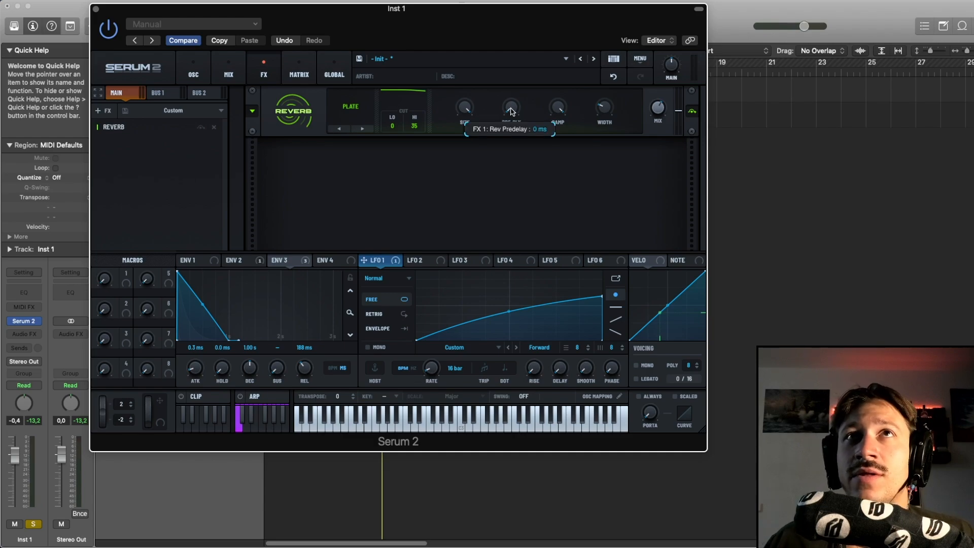
mouse_move(559, 107)
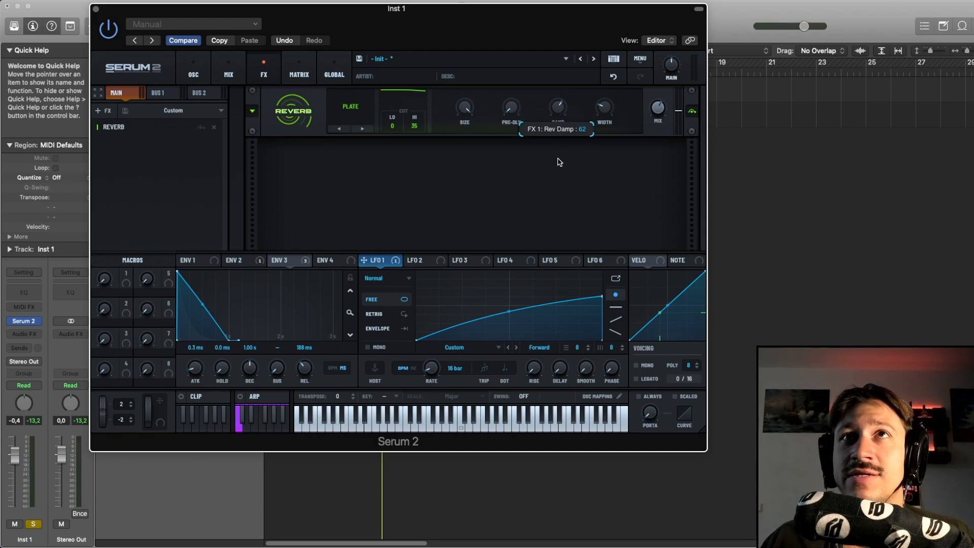
left_click_drag(557, 189, 550, 226)
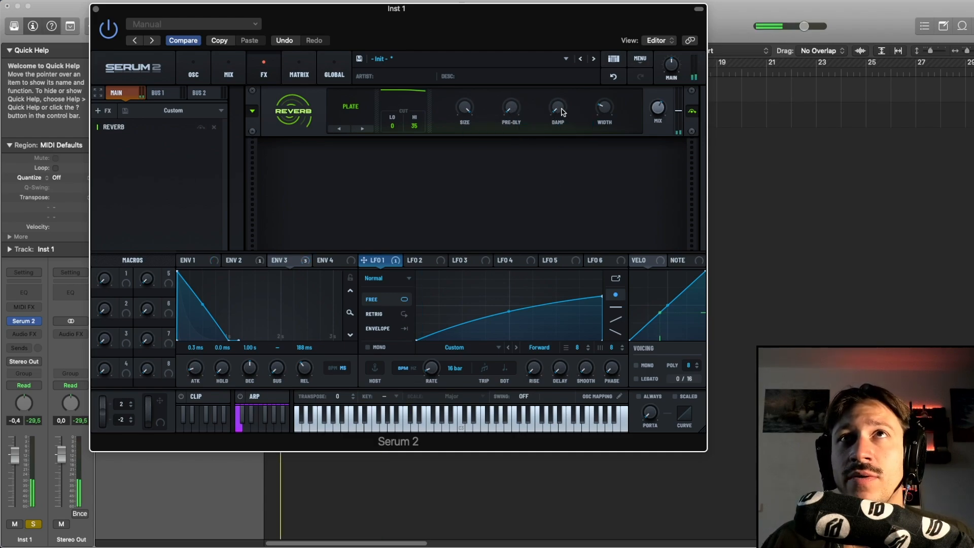
mouse_move(562, 108)
left_click_drag(561, 107, 567, 35)
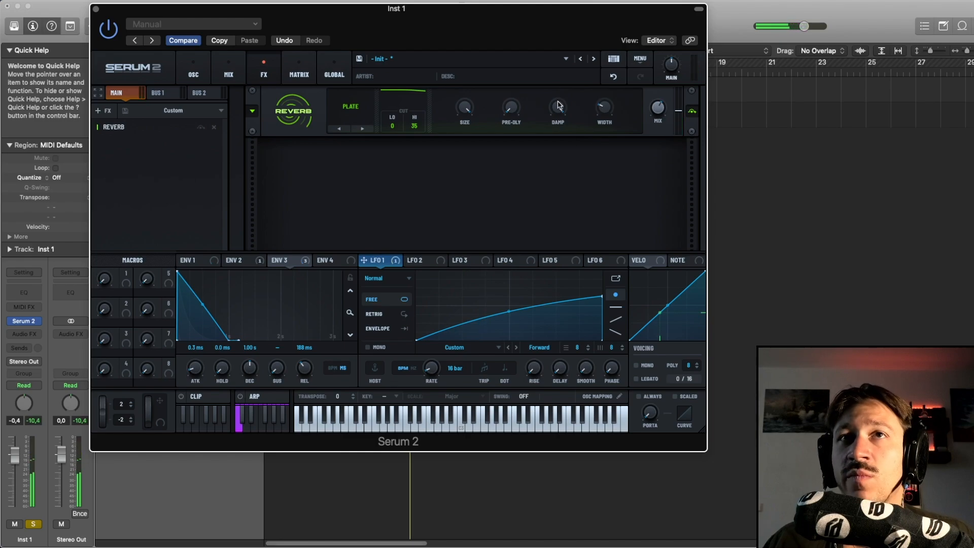
mouse_move(561, 110)
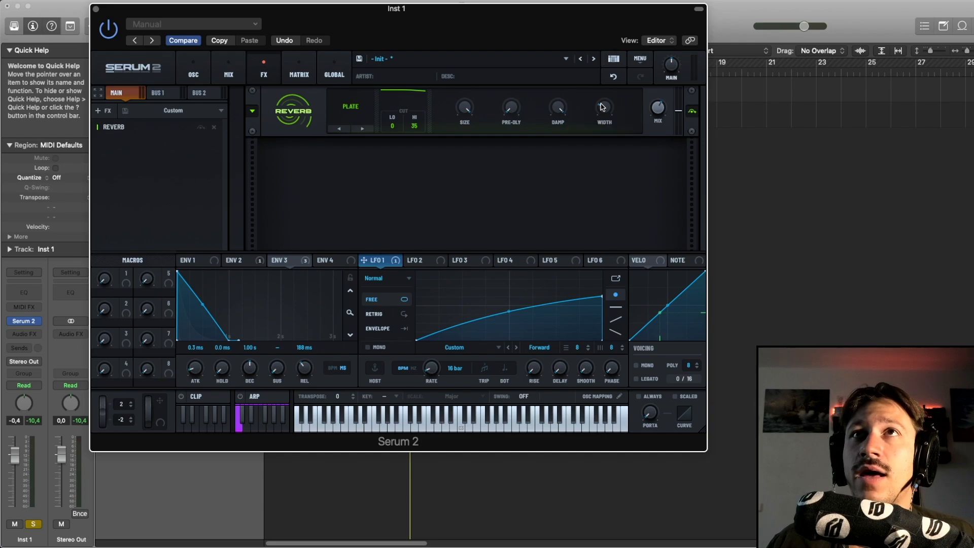
Try different width and mix amounts on the Plate reverb while listening to the rumble
mouse_move(609, 114)
left_mouse_down()
mouse_move(608, 151)
mouse_move(621, 15)
mouse_move(618, 120)
left_mouse_up()
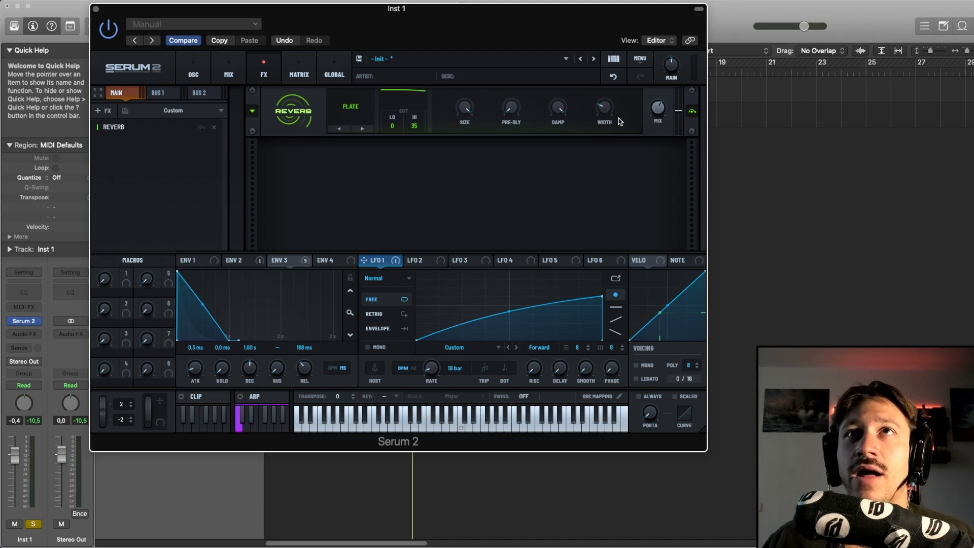
mouse_move(656, 113)
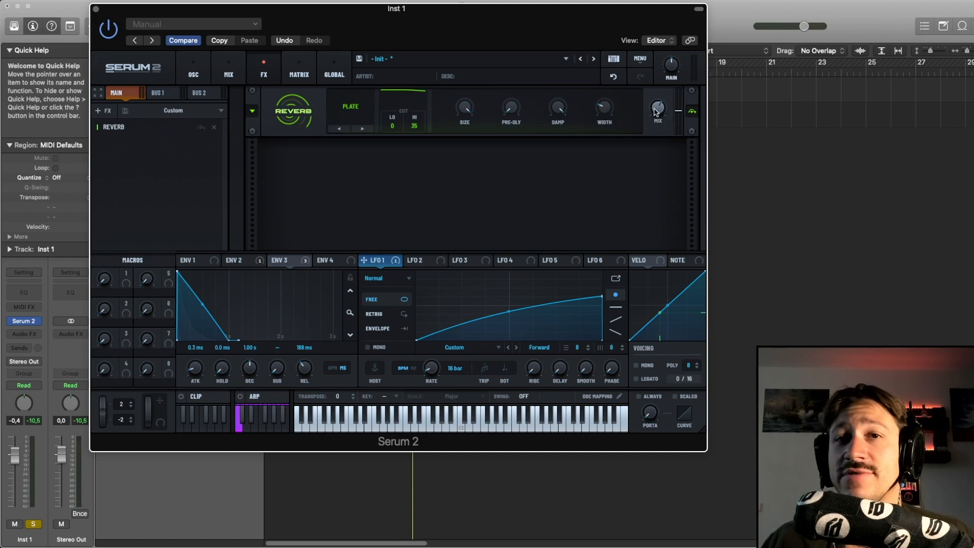
key("space")
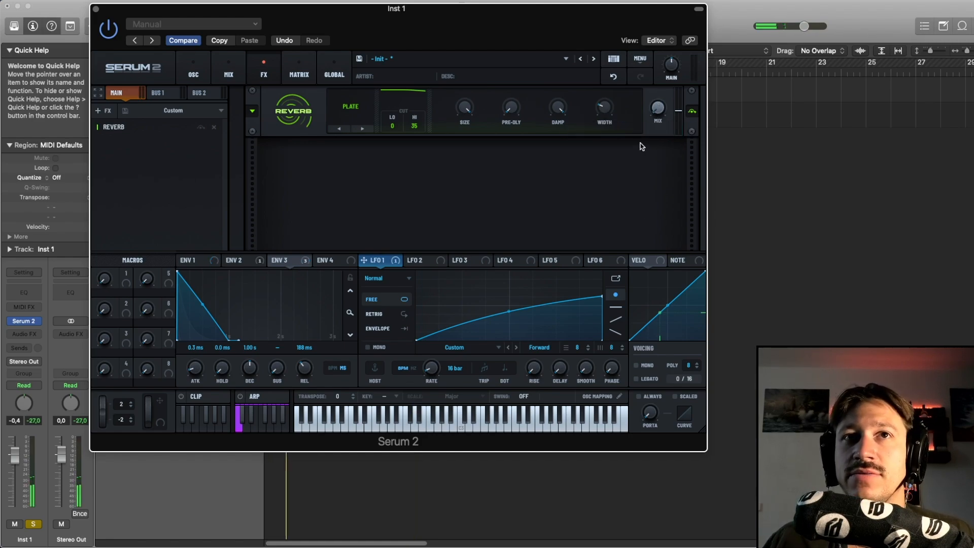
left_click_drag(659, 109, 675, 58)
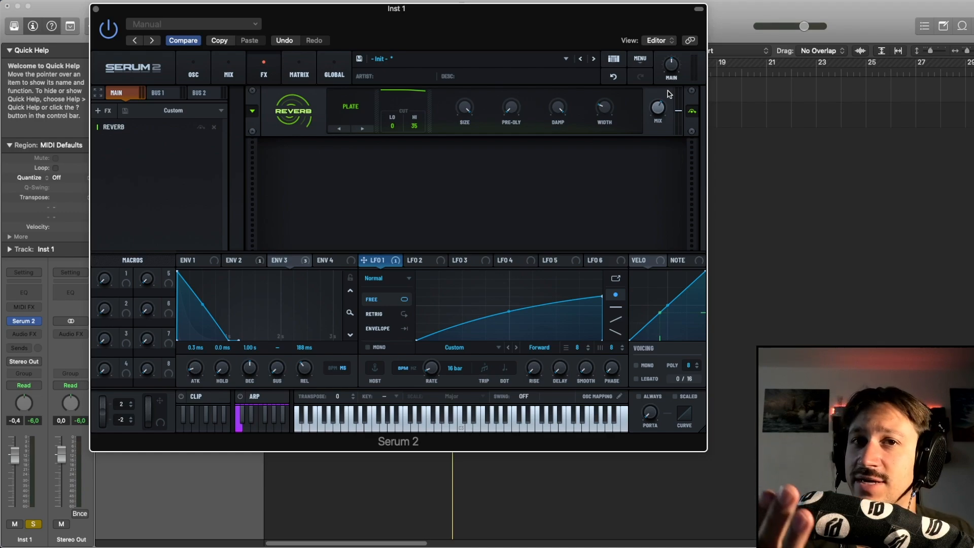
Save the patch as a preset named Movie Rumble in the User folder, and close the synth window
left_click(360, 60)
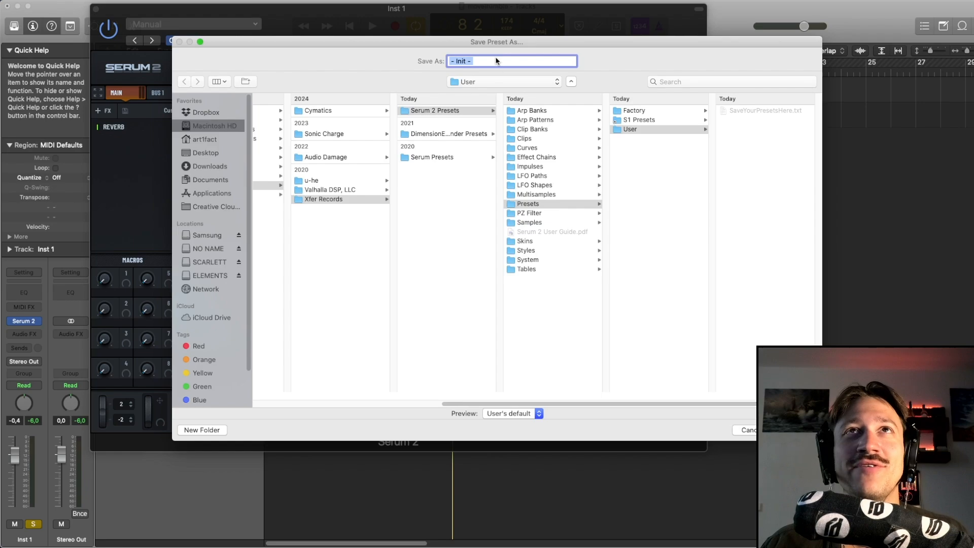
type("Movie Rumble")
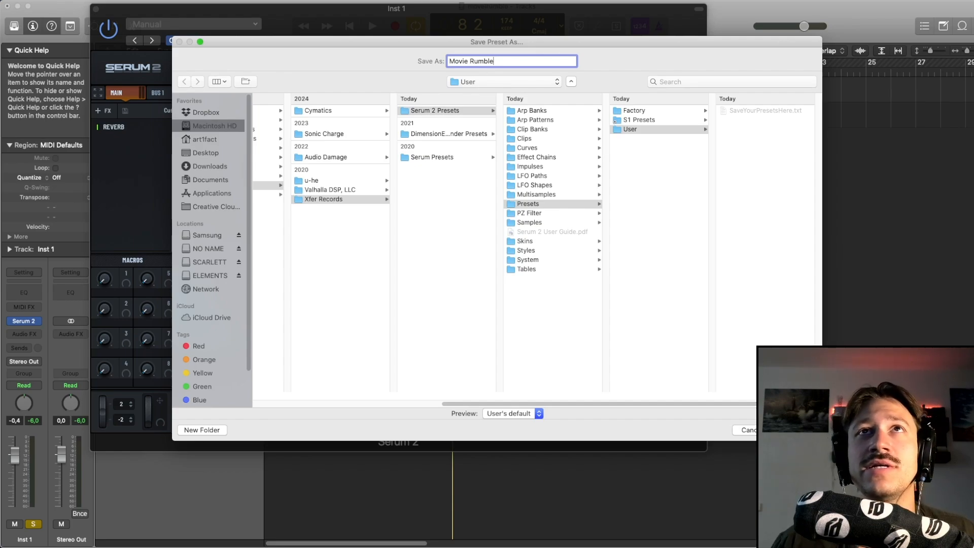
key("Return")
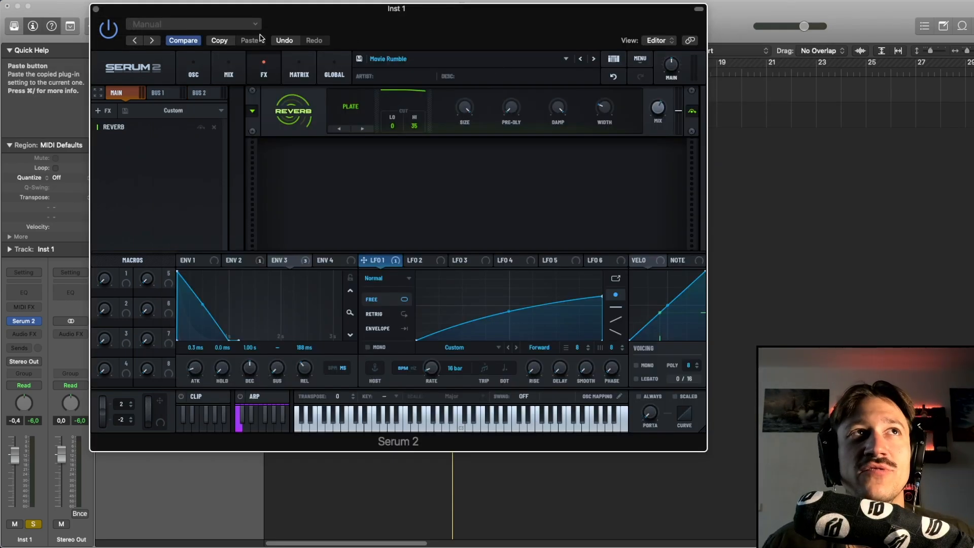
left_click(96, 9)
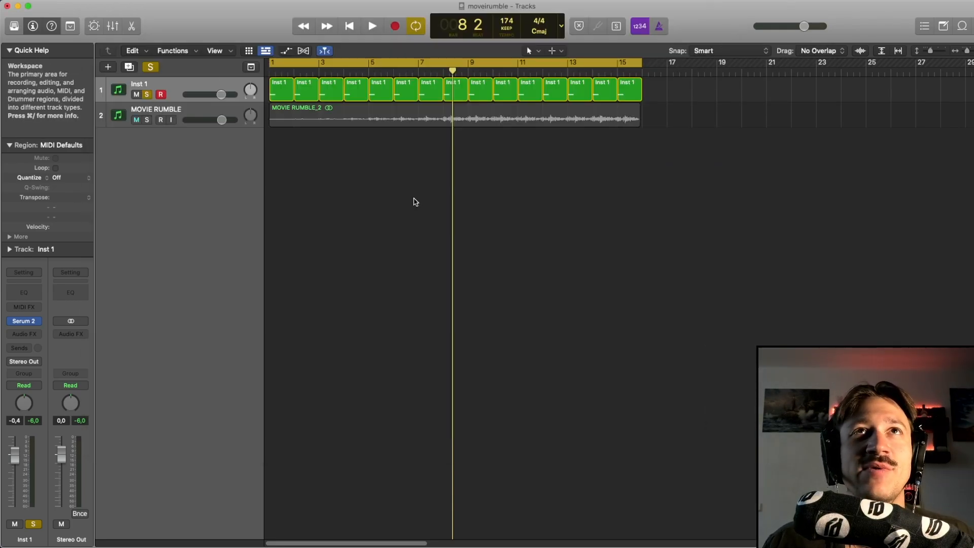